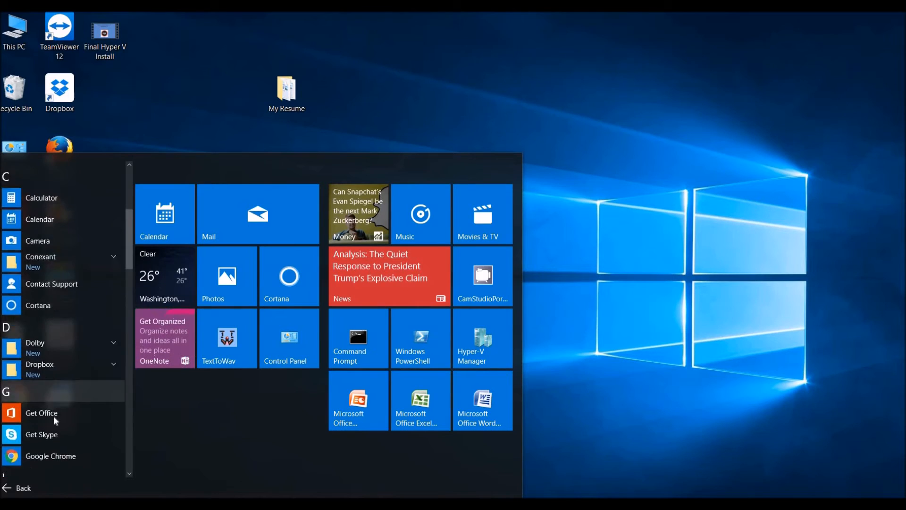
# Step: Open Hyper-V Manager from the Windows Administrative Tools and maximize its window
pyautogui.scroll(-5, 53, 415)
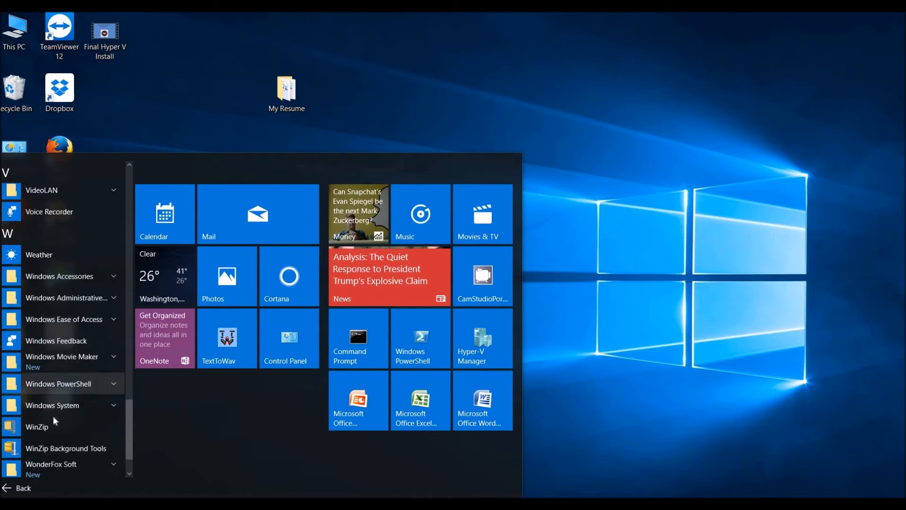
pyautogui.click(117, 257)
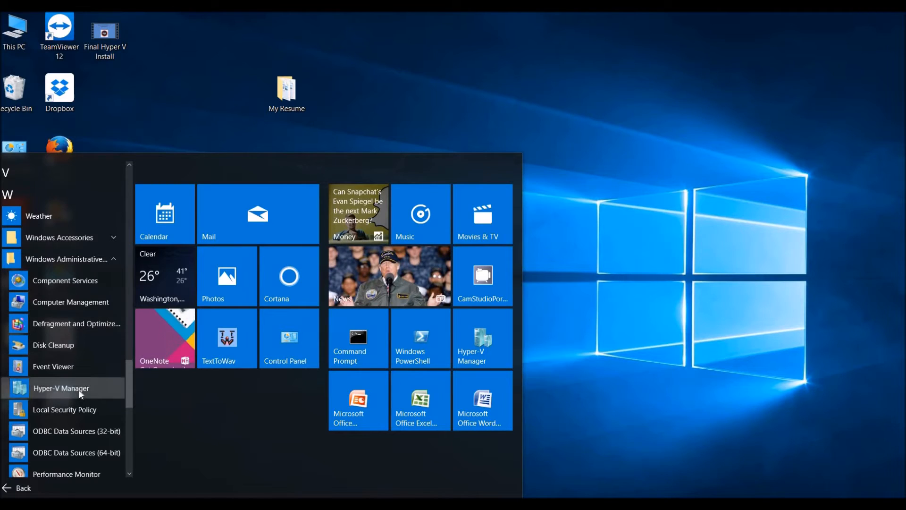
pyautogui.click(62, 388)
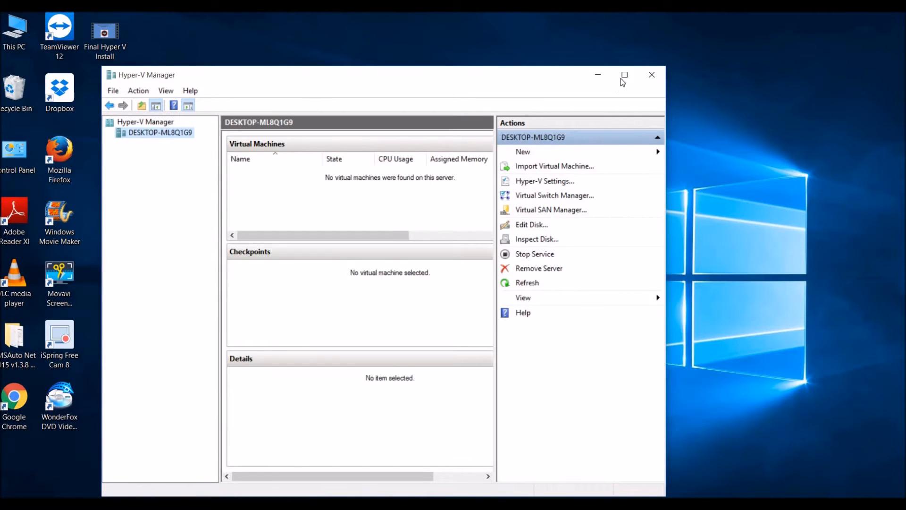
pyautogui.click(625, 74)
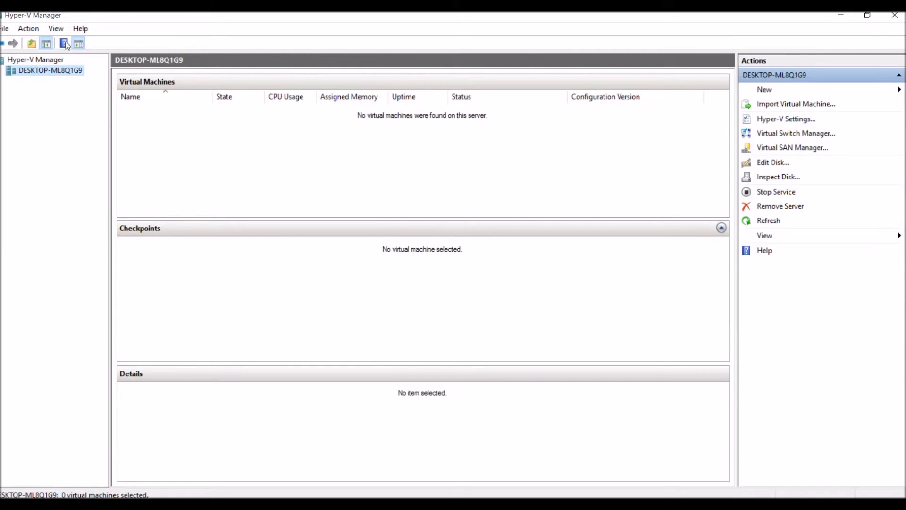
# Step: Connect Hyper-V Manager to the local computer as virtualization server and select the DESKTOP-ML8Q1G9 host
pyautogui.rightClick(44, 61)
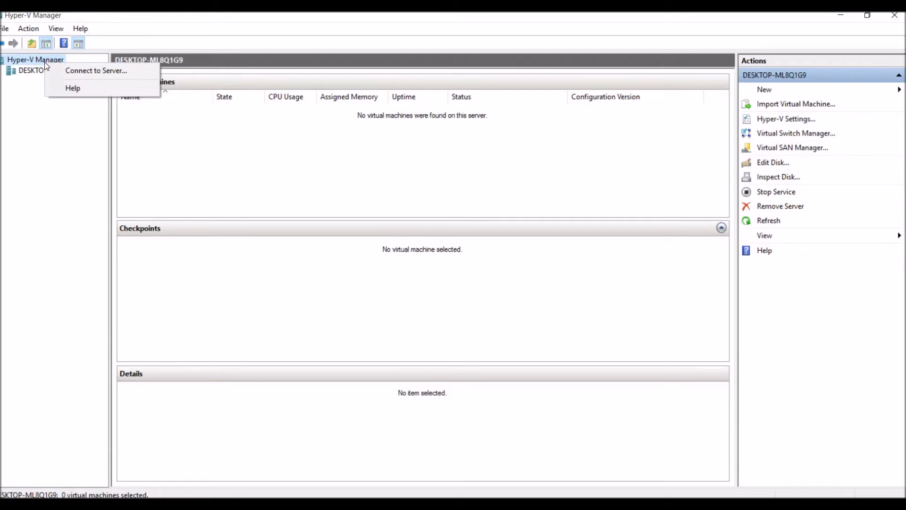
pyautogui.click(60, 70)
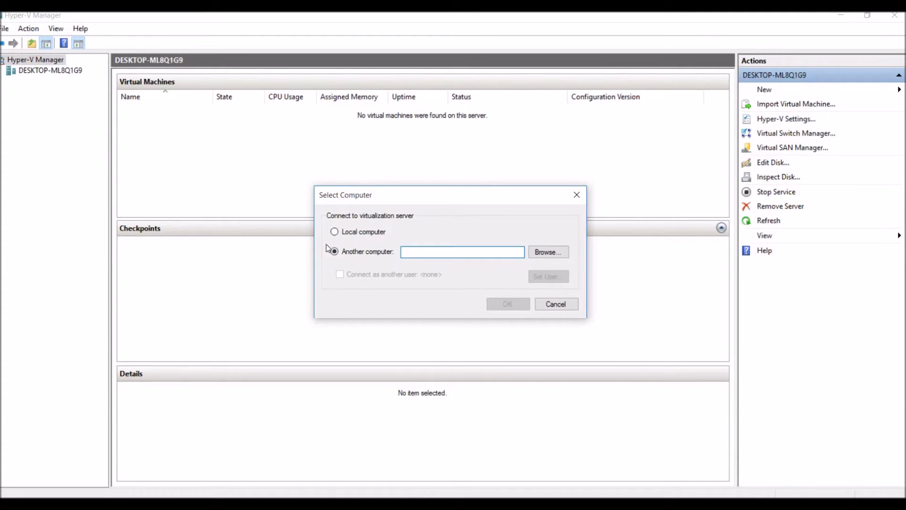
pyautogui.click(333, 231)
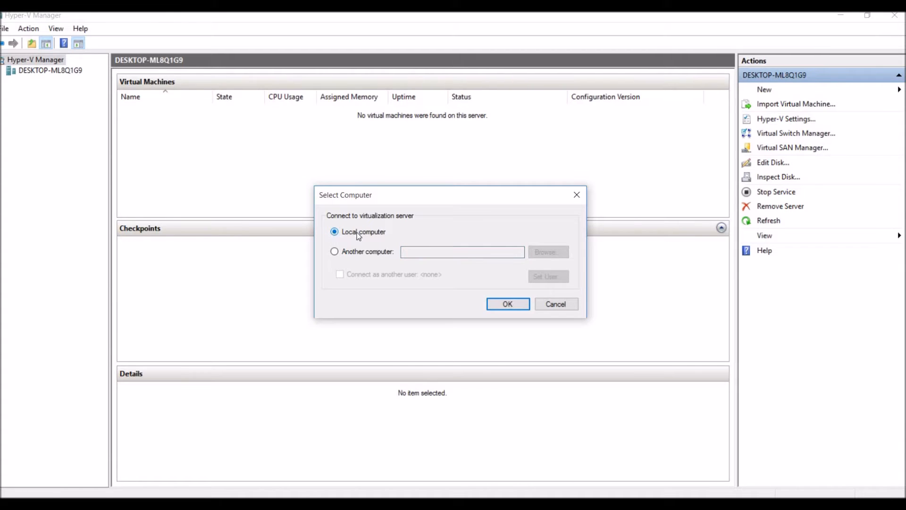
pyautogui.click(508, 304)
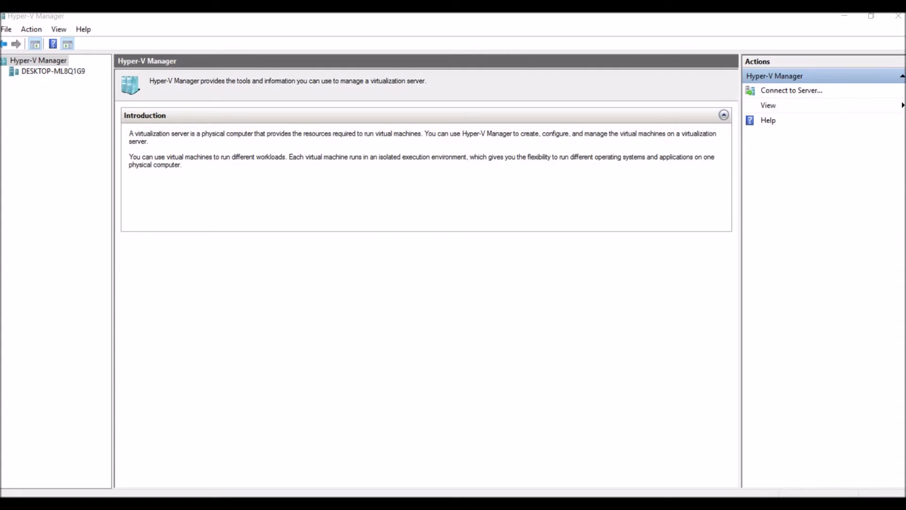
pyautogui.click(33, 73)
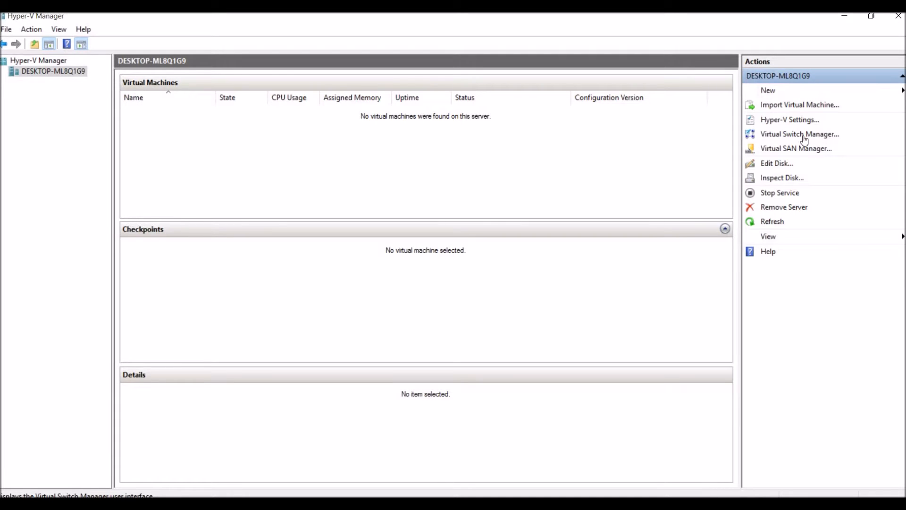
# Step: Check the default storage folders for virtual hard disks and virtual machine configuration files in the host's Hyper-V settings
pyautogui.click(782, 121)
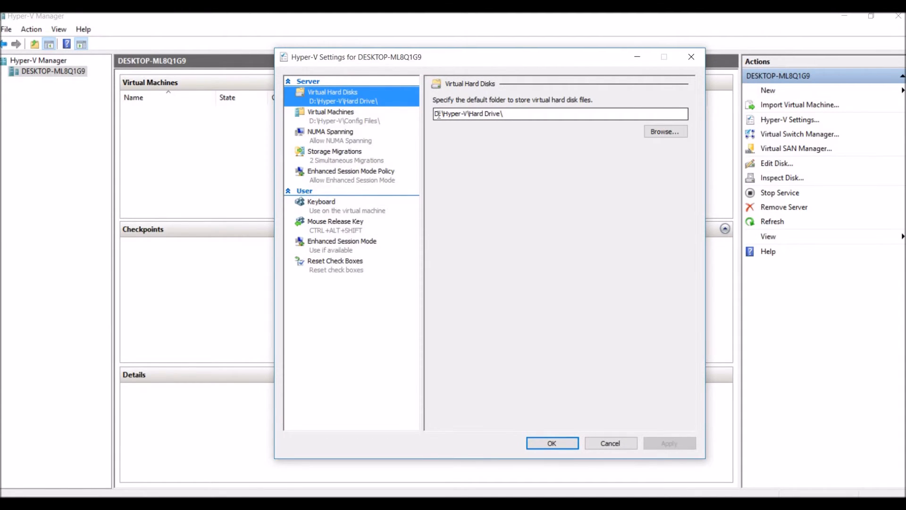
pyautogui.moveTo(437, 114); pyautogui.dragTo(507, 116)
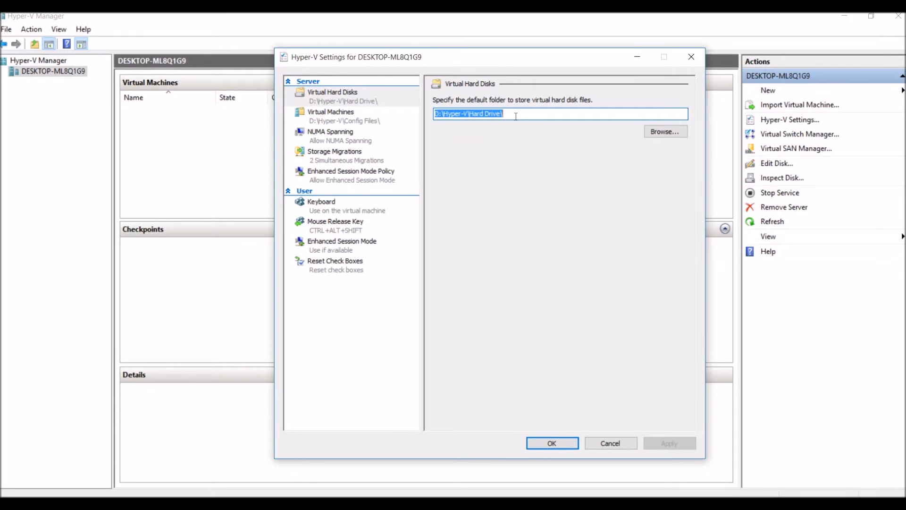
pyautogui.click(520, 115)
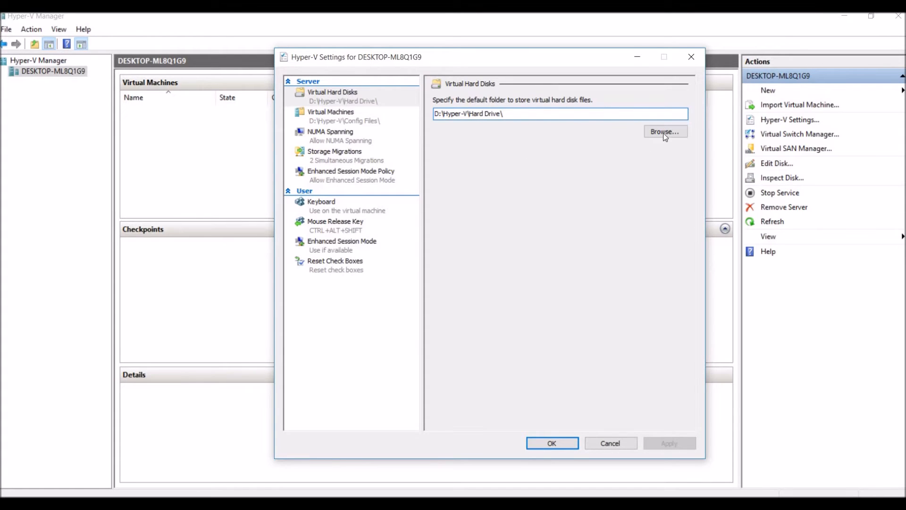
pyautogui.click(343, 122)
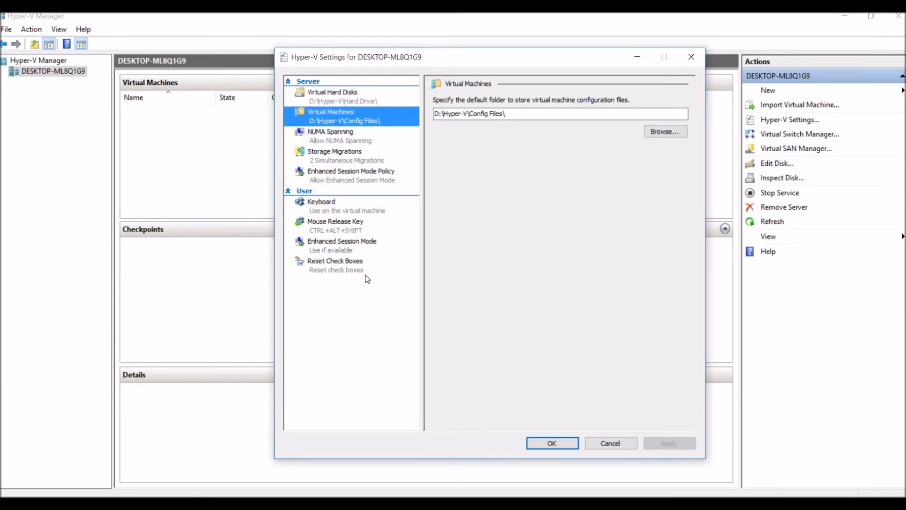
pyautogui.click(541, 443)
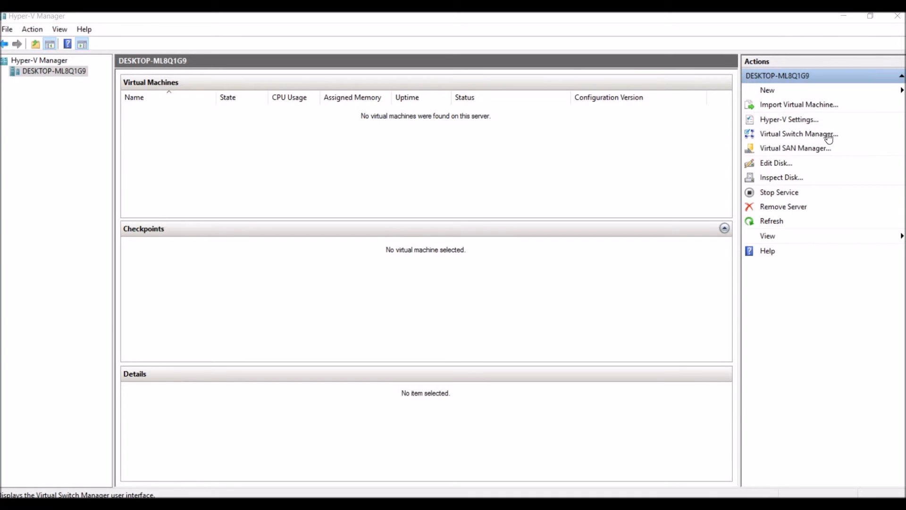
# Step: Create an external virtual switch named "New Virtual Switch-External" on the Qualcomm Atheros QCA9377 Wireless Network Adapter and accept the networking changes
pyautogui.click(803, 134)
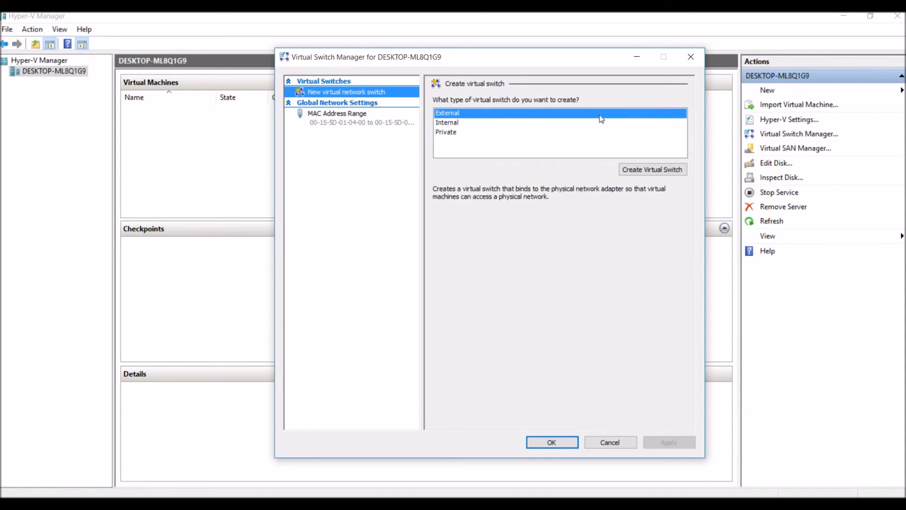
pyautogui.click(647, 169)
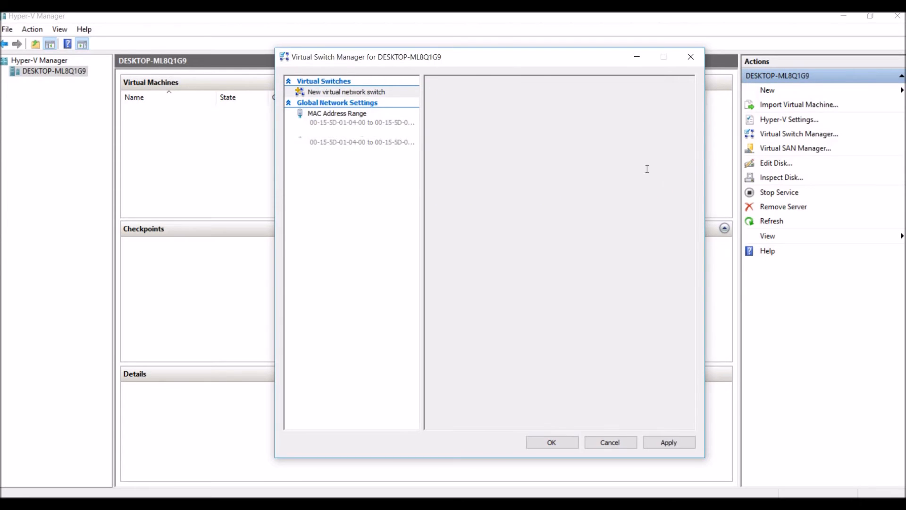
pyautogui.click(519, 117)
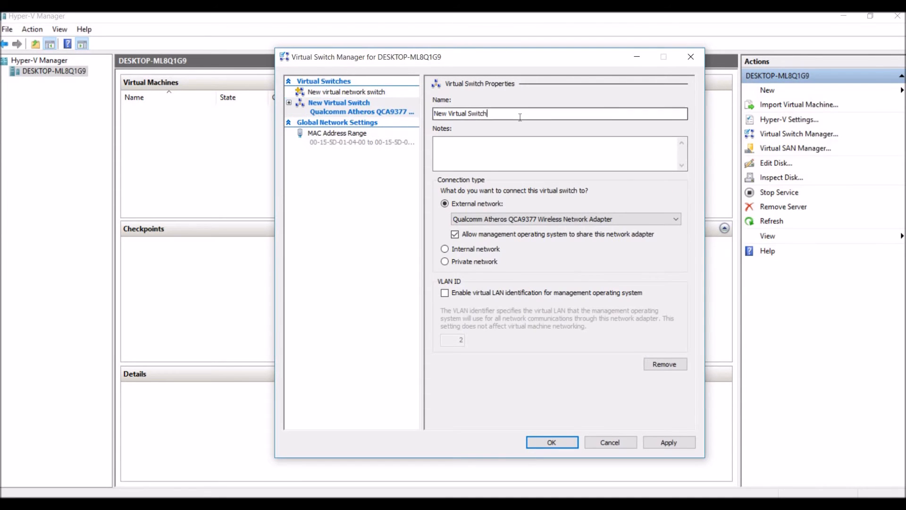
pyautogui.write('-Ex')
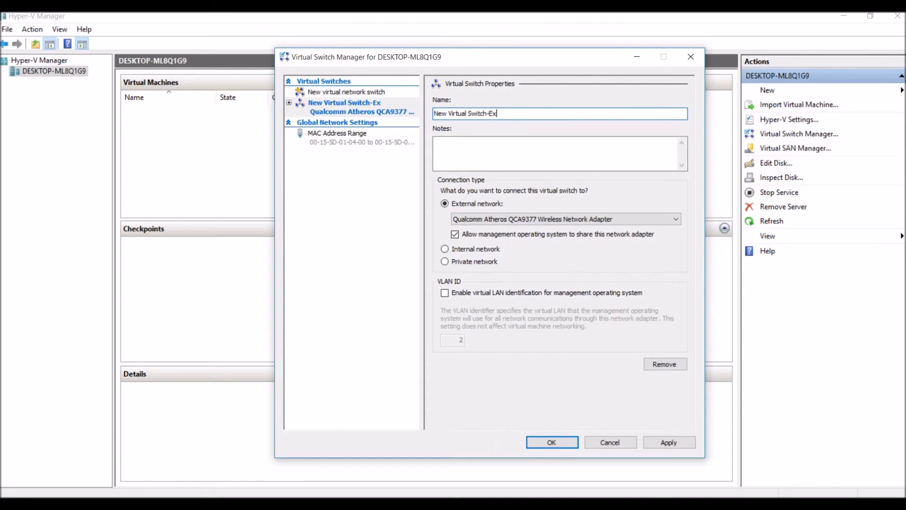
pyautogui.write('terna')
pyautogui.click(481, 219)
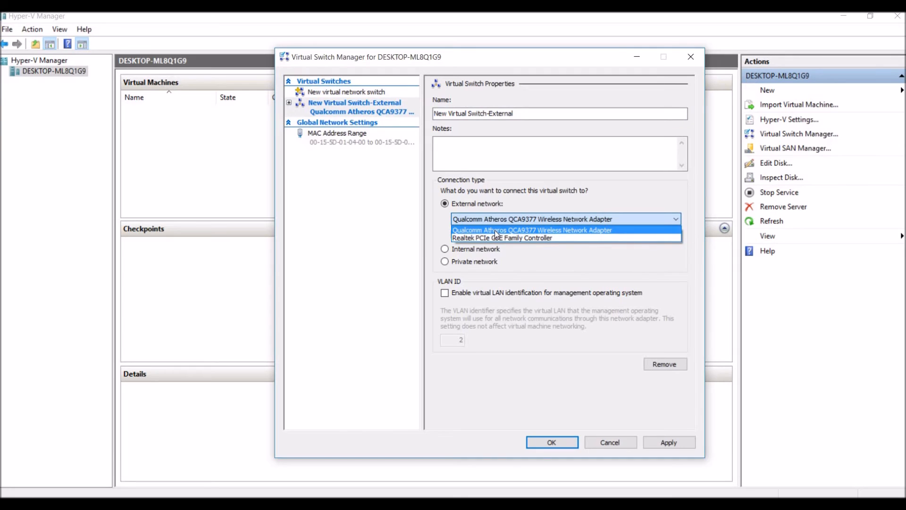
pyautogui.click(495, 230)
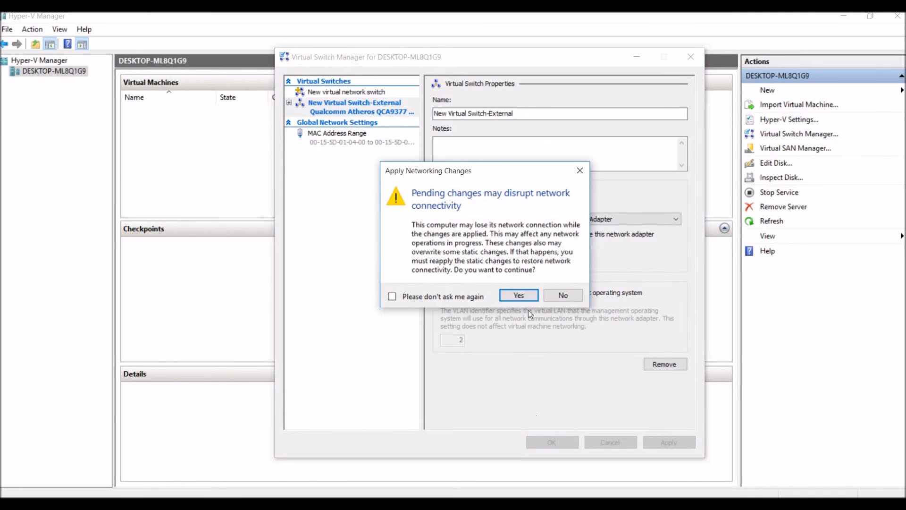
pyautogui.click(518, 295)
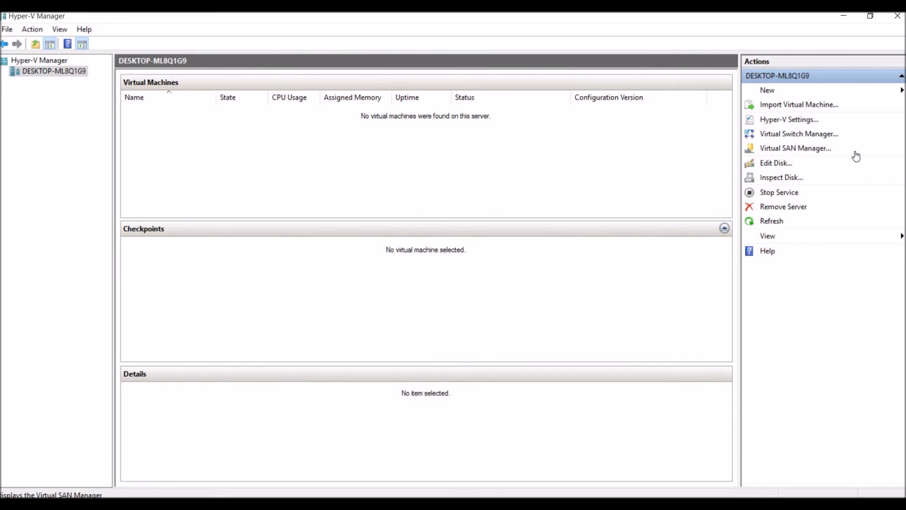
# Step: Create an internal virtual switch named "New Virtual Switch-Internal"
pyautogui.click(788, 136)
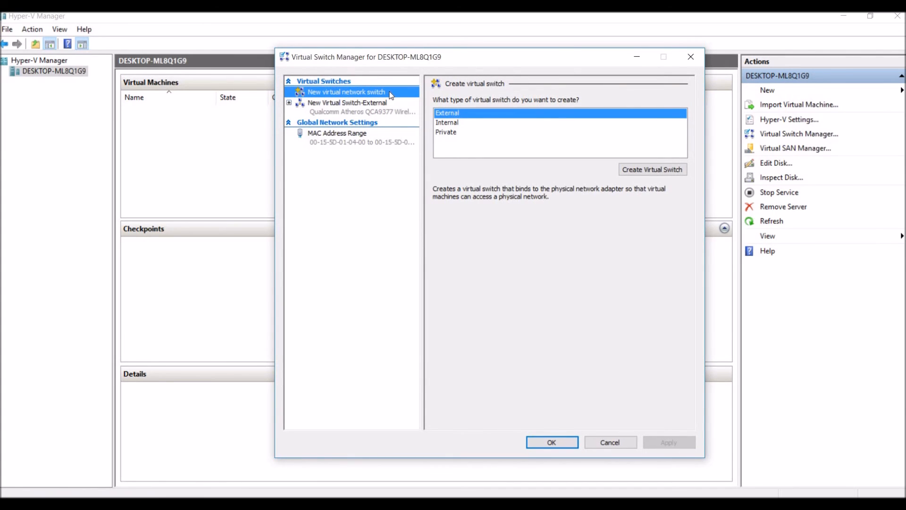
pyautogui.click(443, 122)
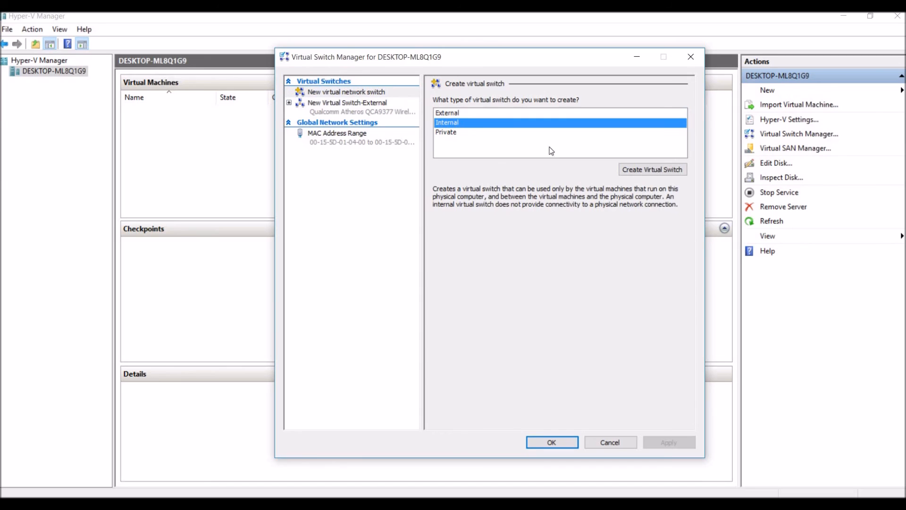
pyautogui.click(639, 170)
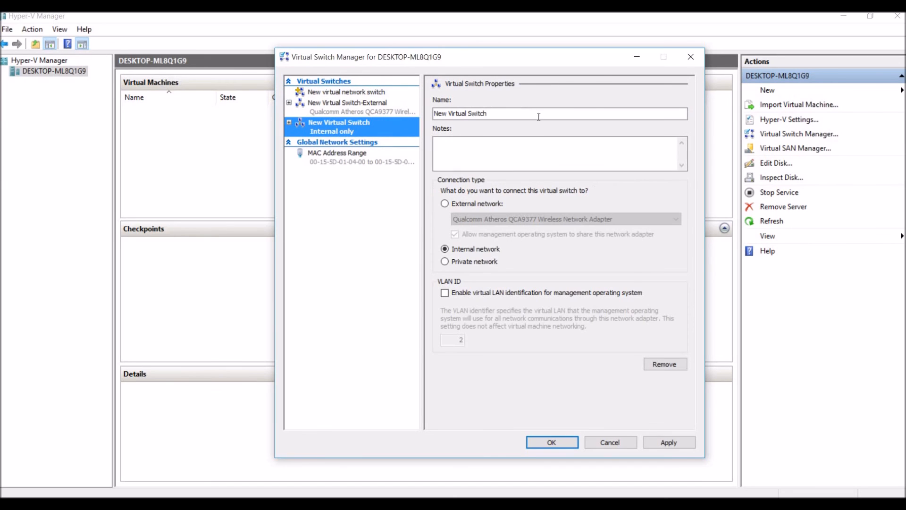
pyautogui.click(537, 115)
pyautogui.write('-I')
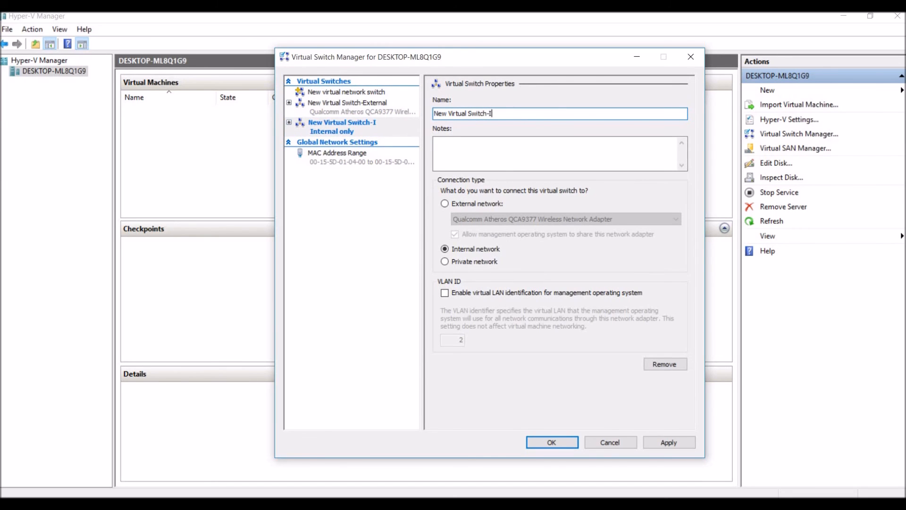
pyautogui.write('nternal')
pyautogui.click(561, 443)
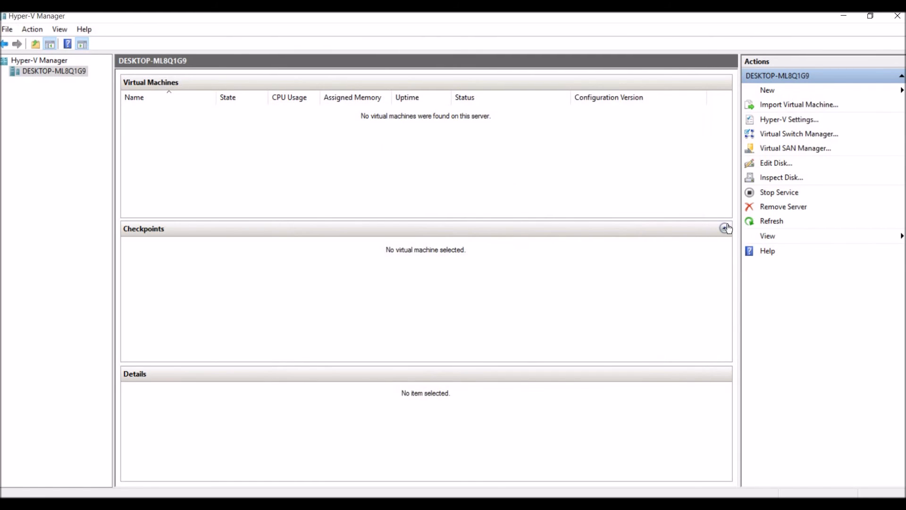
# Step: Review the external switch's properties and the extensions of both the external and internal virtual switches
pyautogui.click(799, 134)
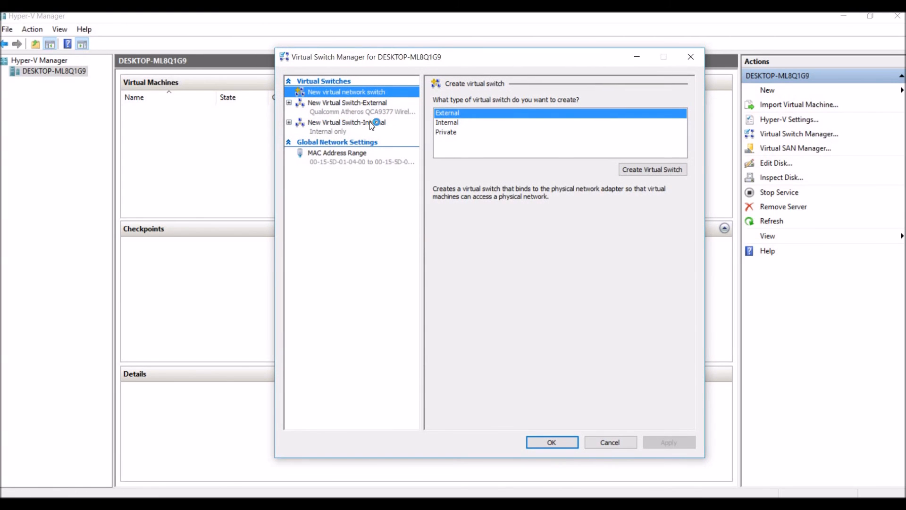
pyautogui.click(290, 102)
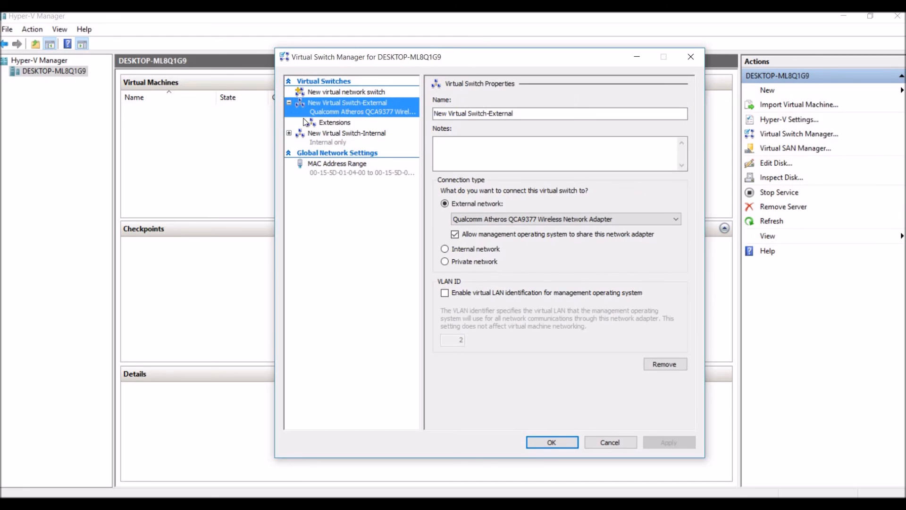
pyautogui.click(332, 123)
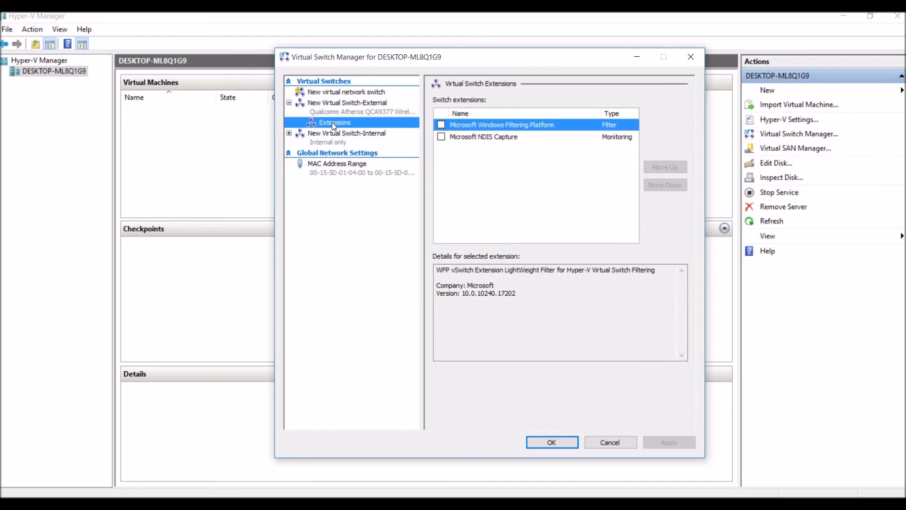
pyautogui.click(290, 134)
pyautogui.click(324, 152)
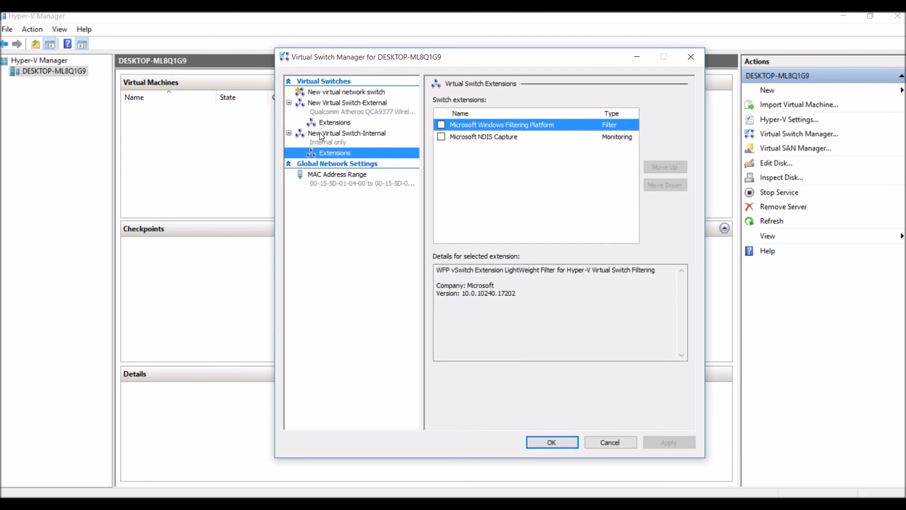
pyautogui.click(545, 440)
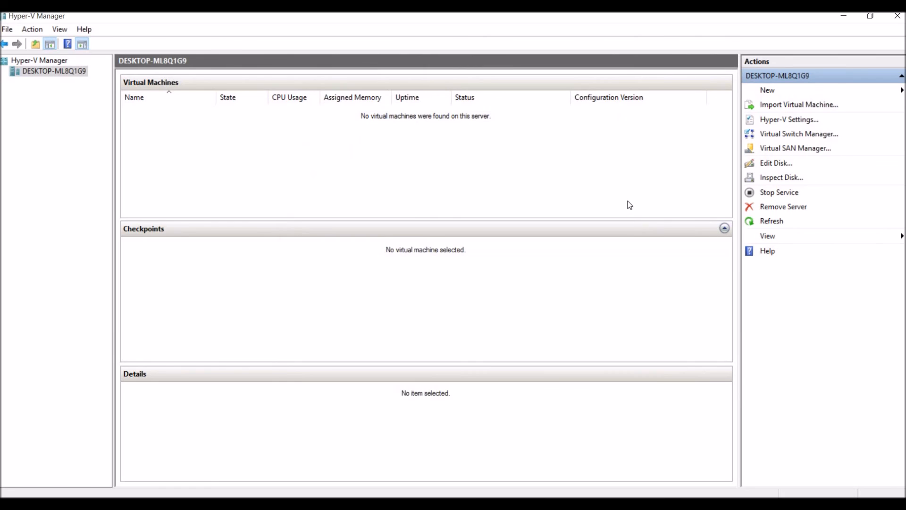